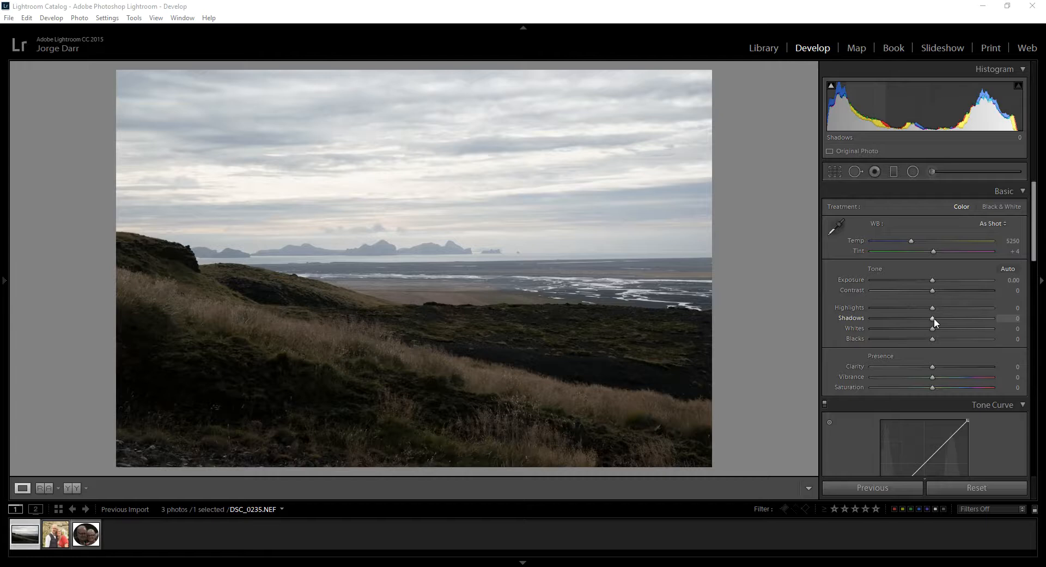
Step: Adjust the landscape photo's basic settings to Shadows +65, Clarity +27 and Vibrance +23, leaving Exposure at 0.00
drag(933, 319, 967, 318)
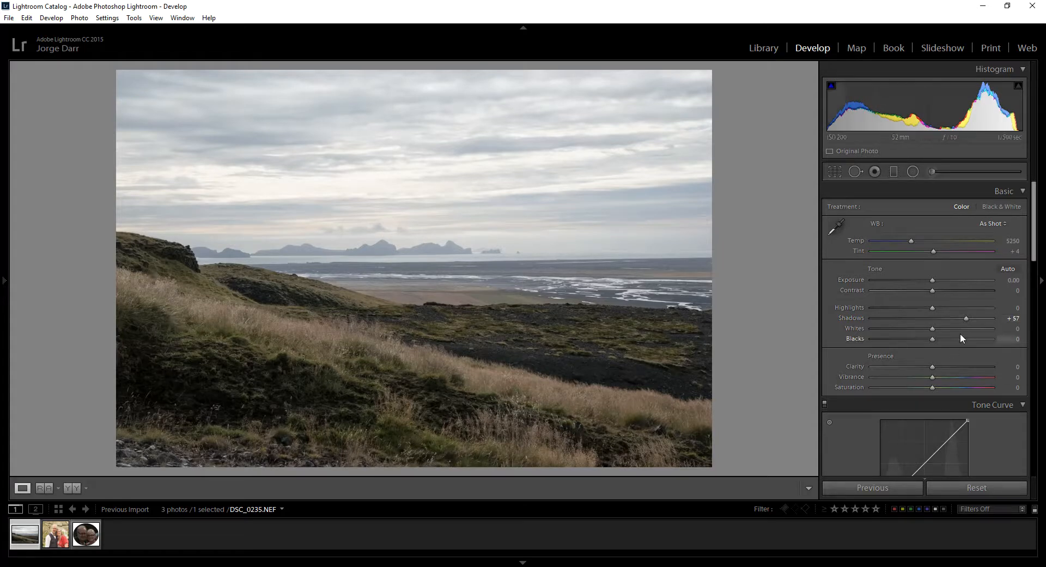
drag(969, 317, 972, 319)
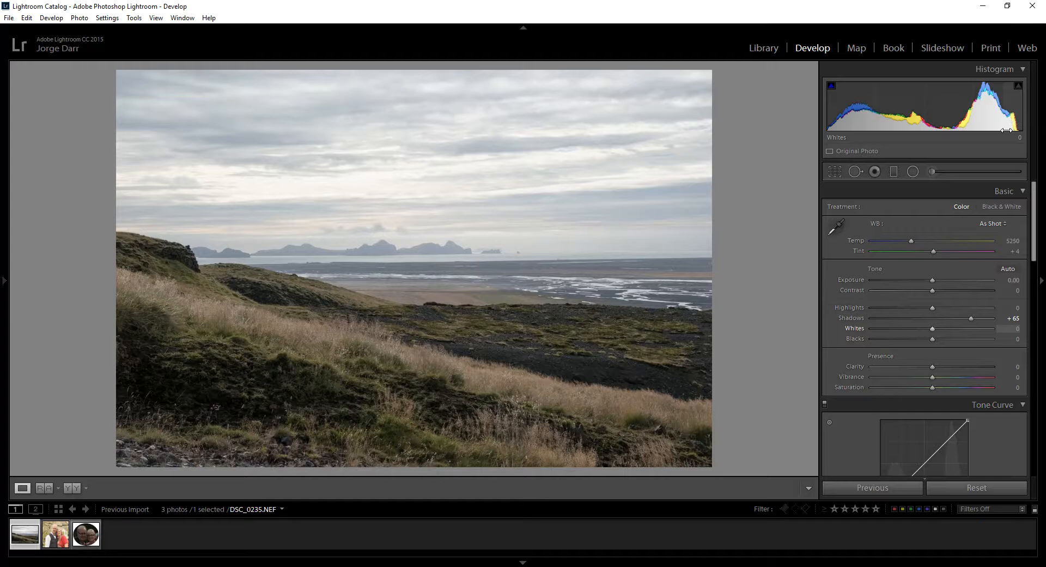
drag(933, 279, 946, 280)
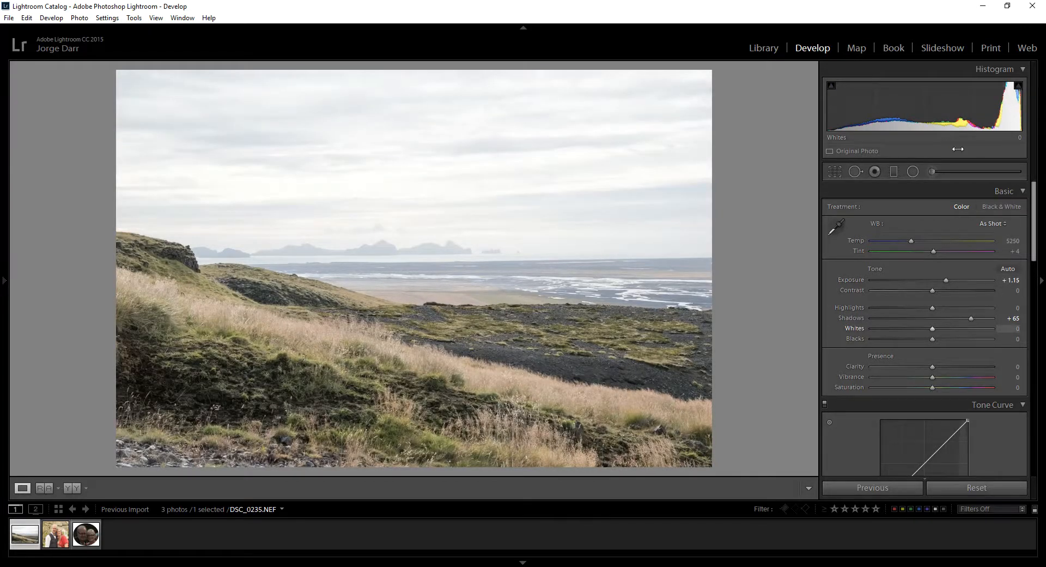
double_click(945, 280)
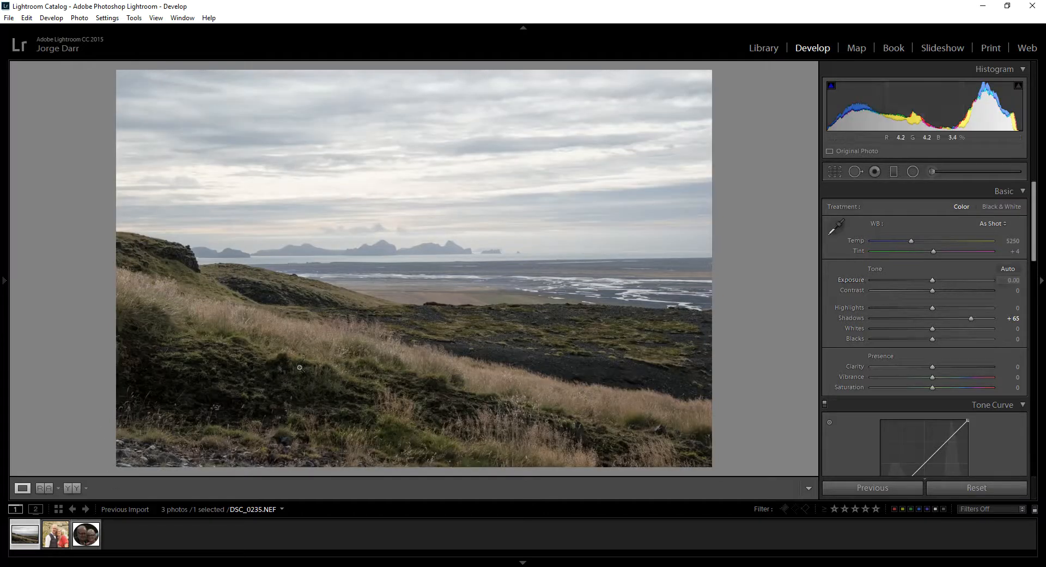
drag(934, 367, 950, 367)
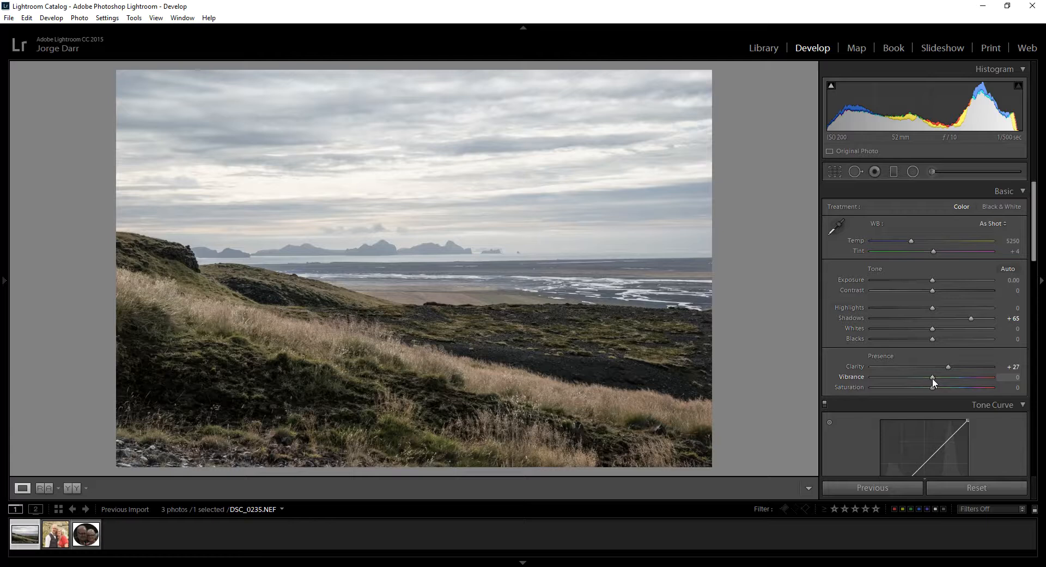
drag(936, 377, 944, 378)
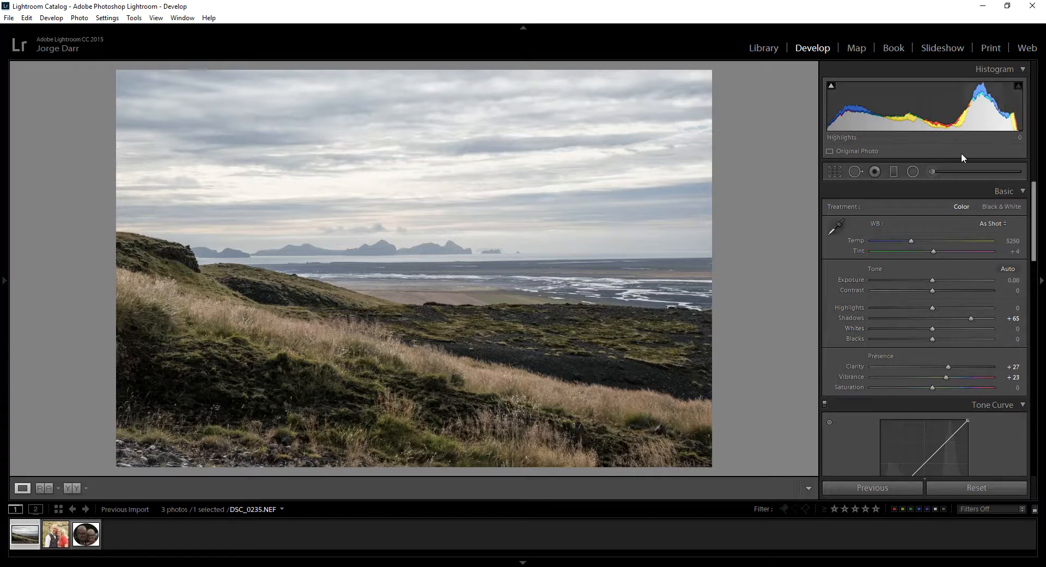
Step: Straighten the horizon by rotating the crop to an angle of 0.52 and apply it
click(835, 171)
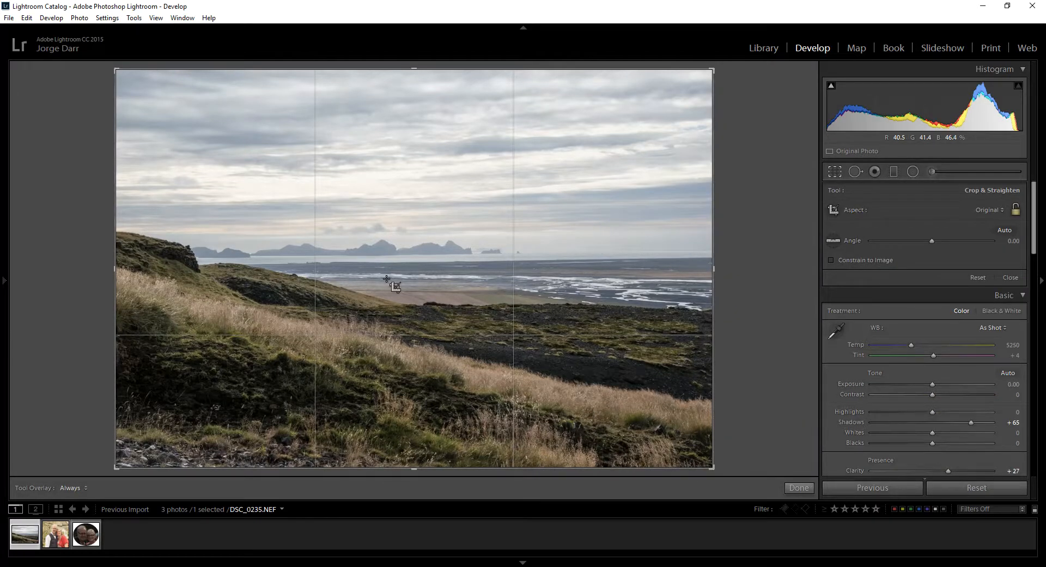
drag(750, 250, 752, 254)
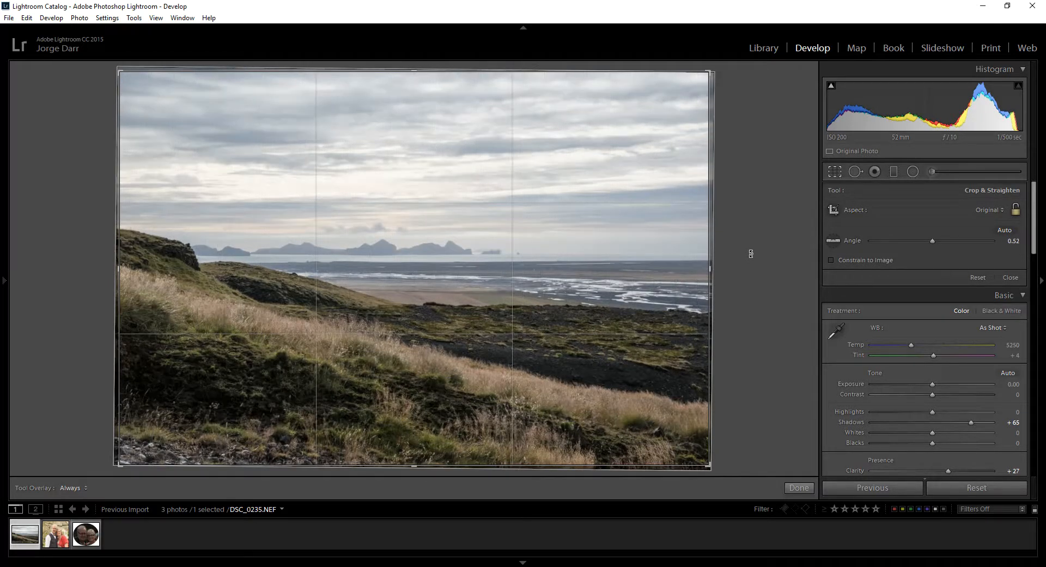
click(799, 488)
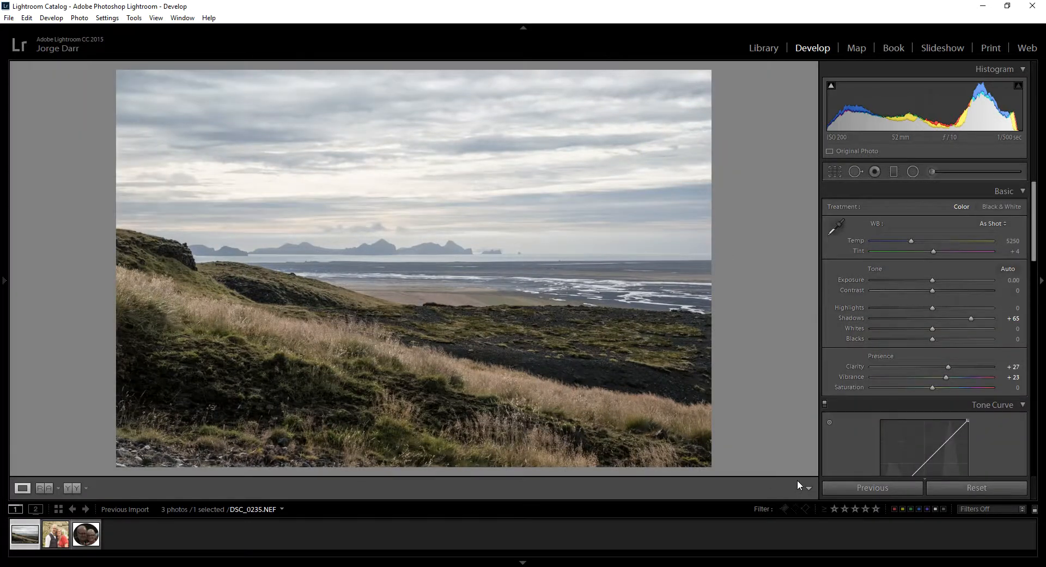
Step: Enable lens profile corrections for the photo, toggling them off and on to compare the effect
drag(1038, 236, 1039, 412)
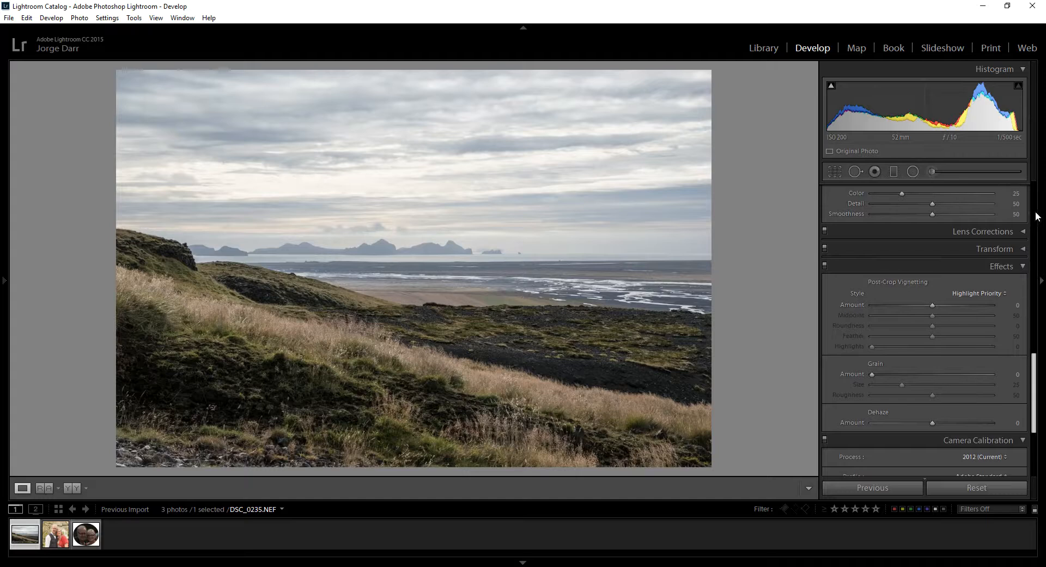
click(1022, 232)
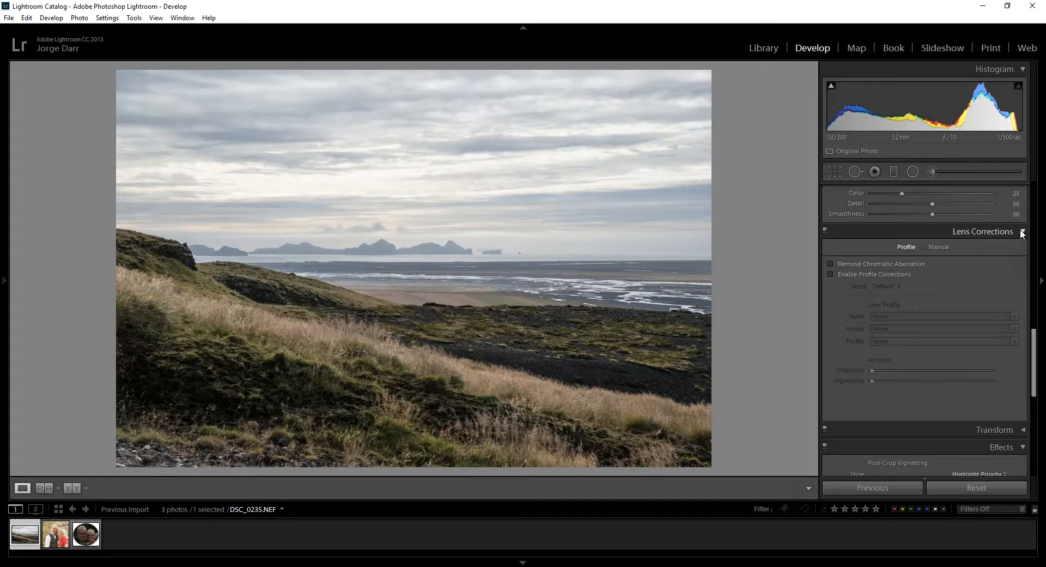
click(831, 274)
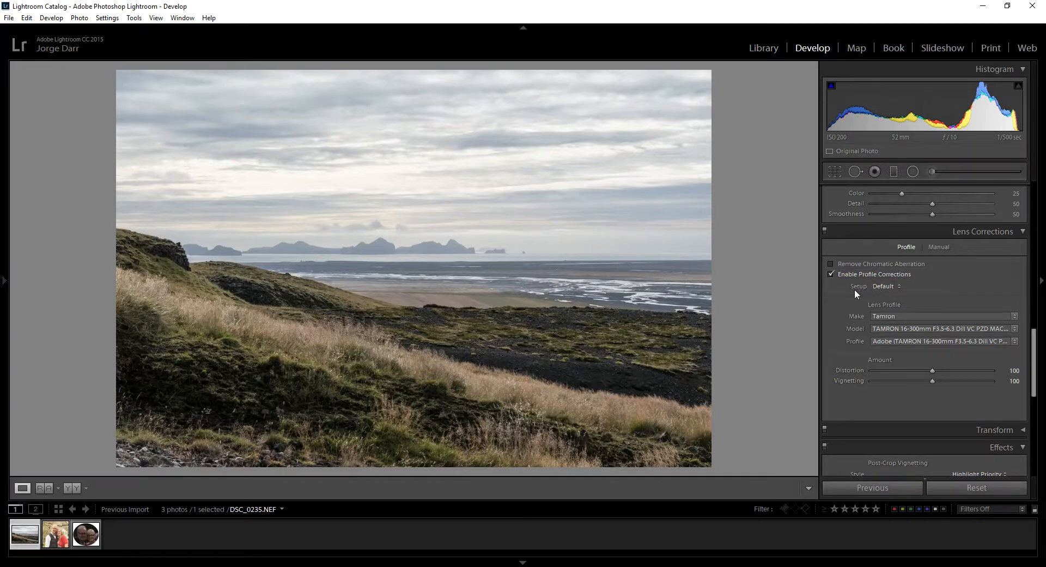
click(831, 274)
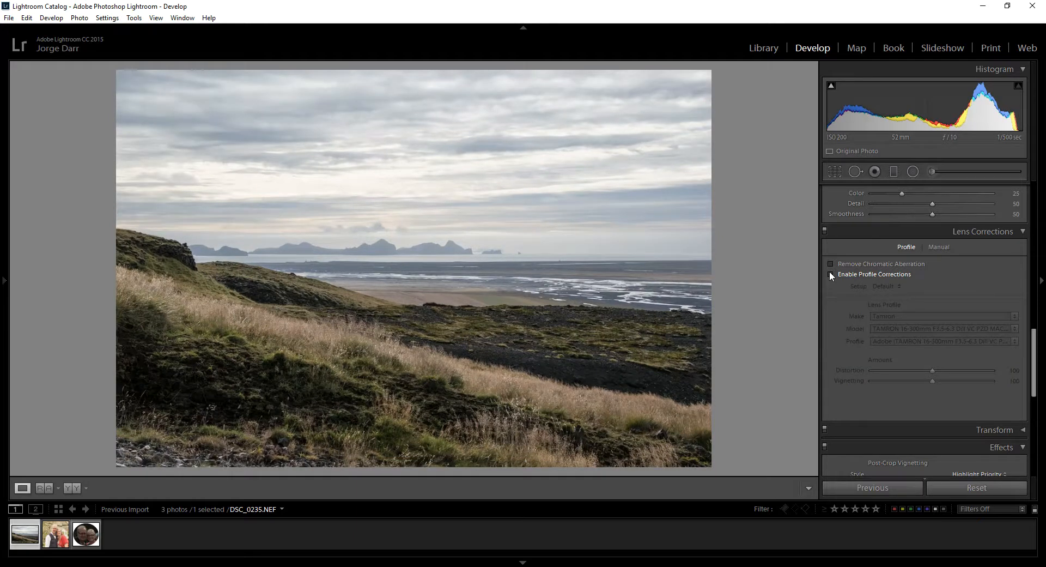
click(831, 274)
click(830, 274)
click(831, 274)
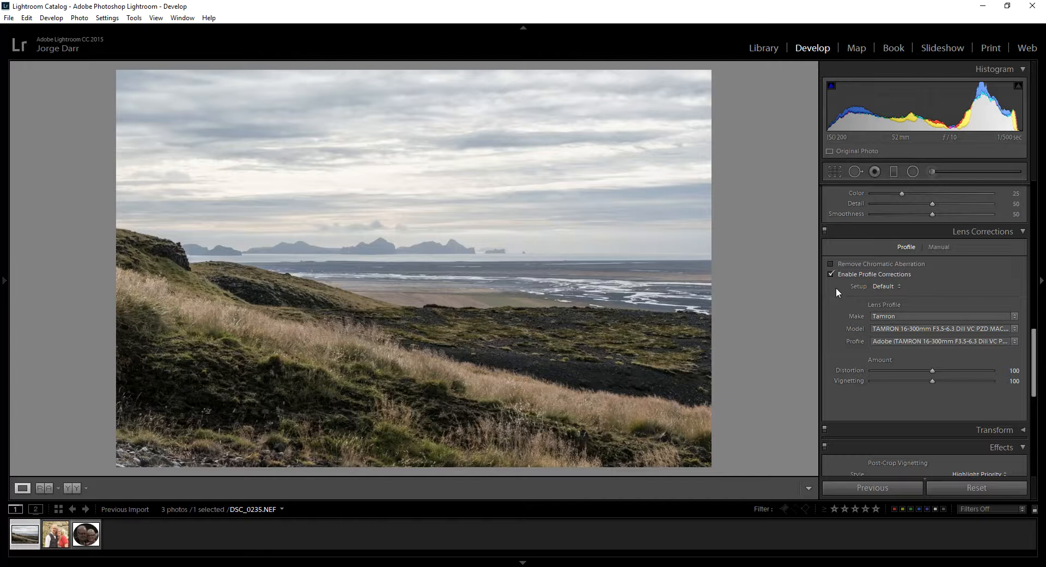
Step: Turn on chromatic aberration removal and check its effect up close on the distant islands' edges
click(831, 263)
click(458, 244)
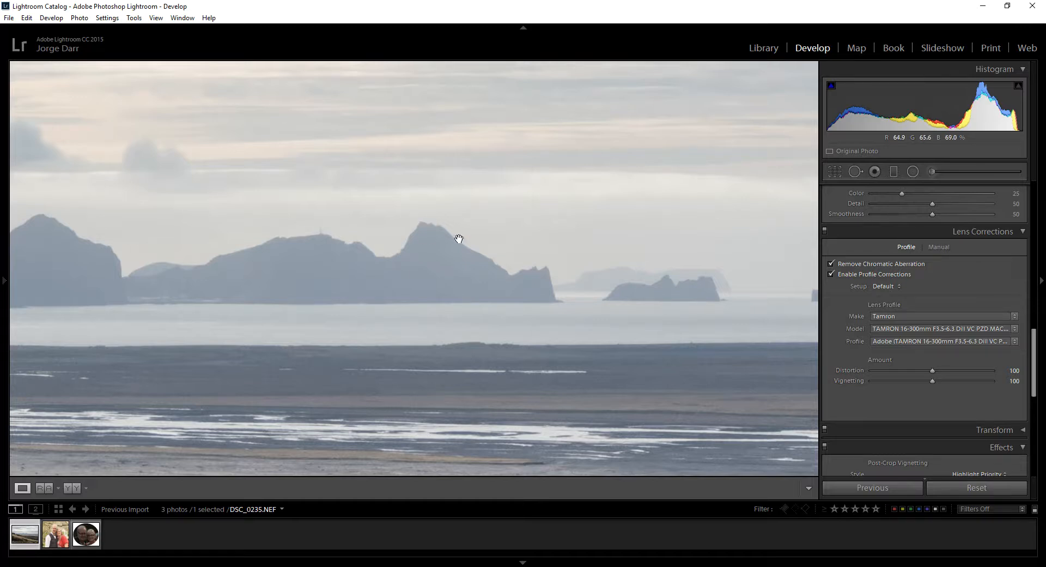
click(831, 263)
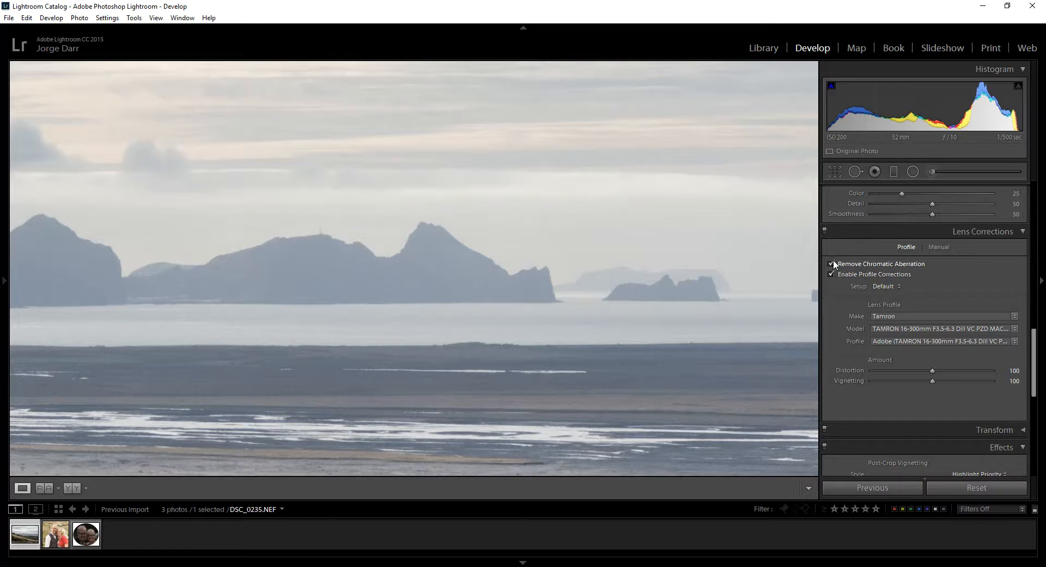
click(556, 218)
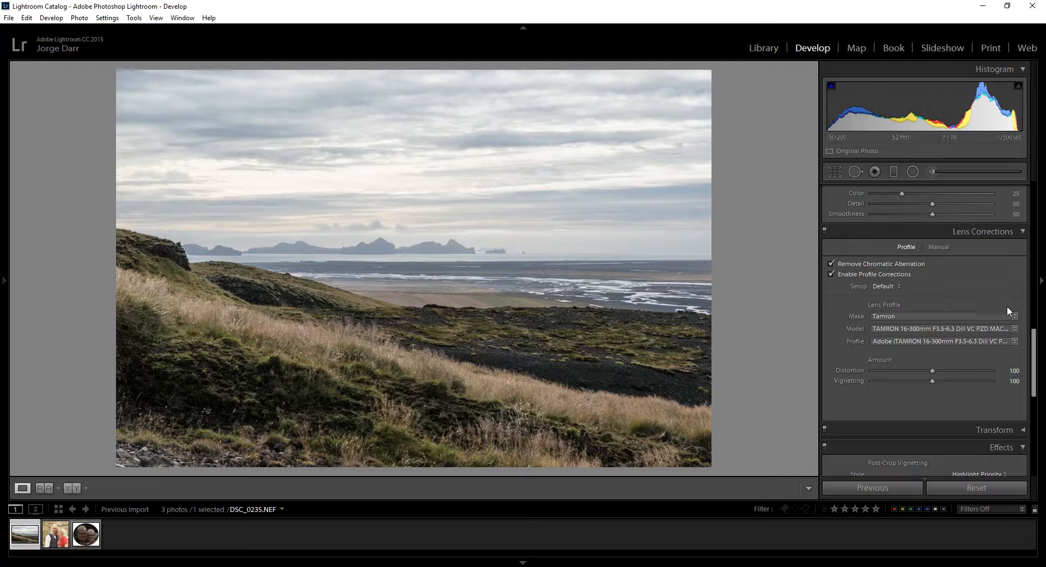
Step: Add a graduated filter from the upper edge of the sky and move it down to just above the islands
drag(1034, 350, 1042, 194)
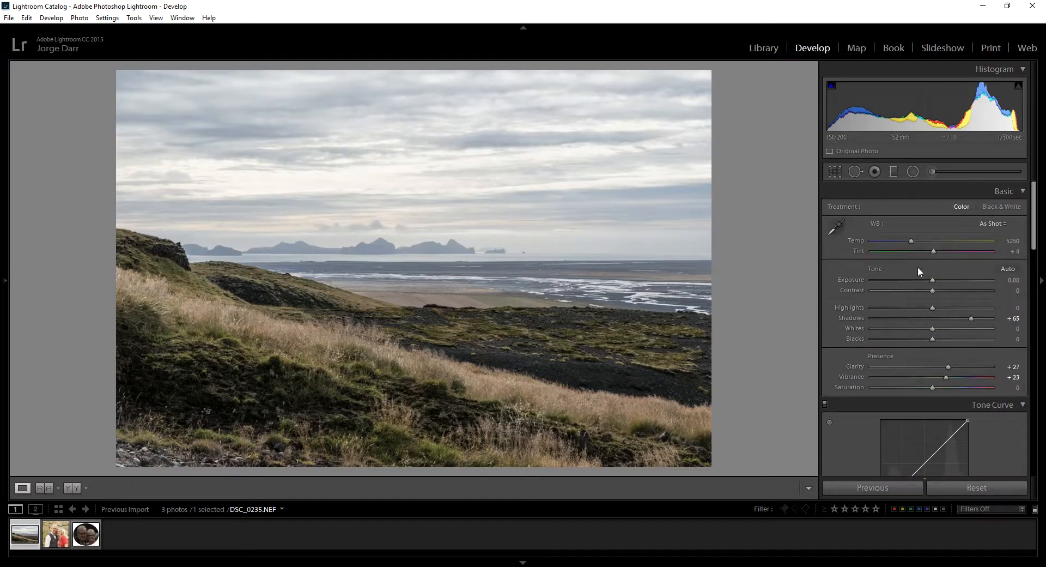
click(894, 172)
drag(415, 66, 412, 239)
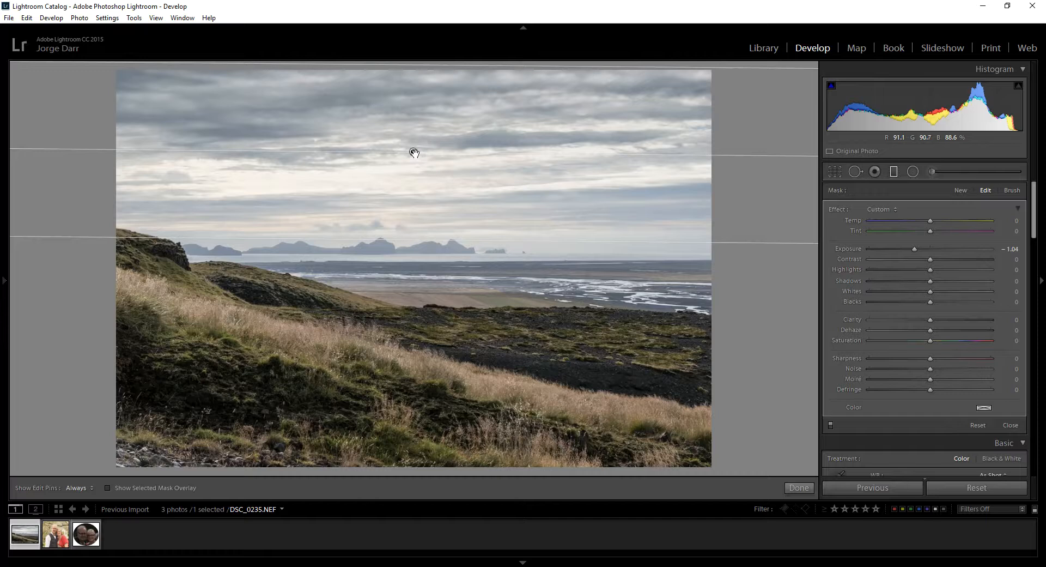
mouse_move(414, 153)
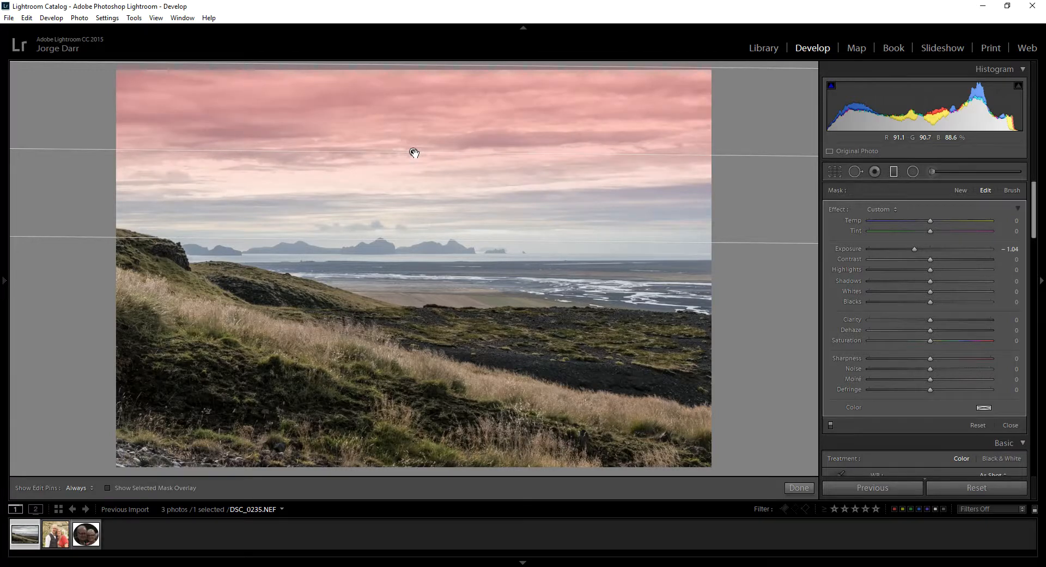
drag(414, 153, 423, 226)
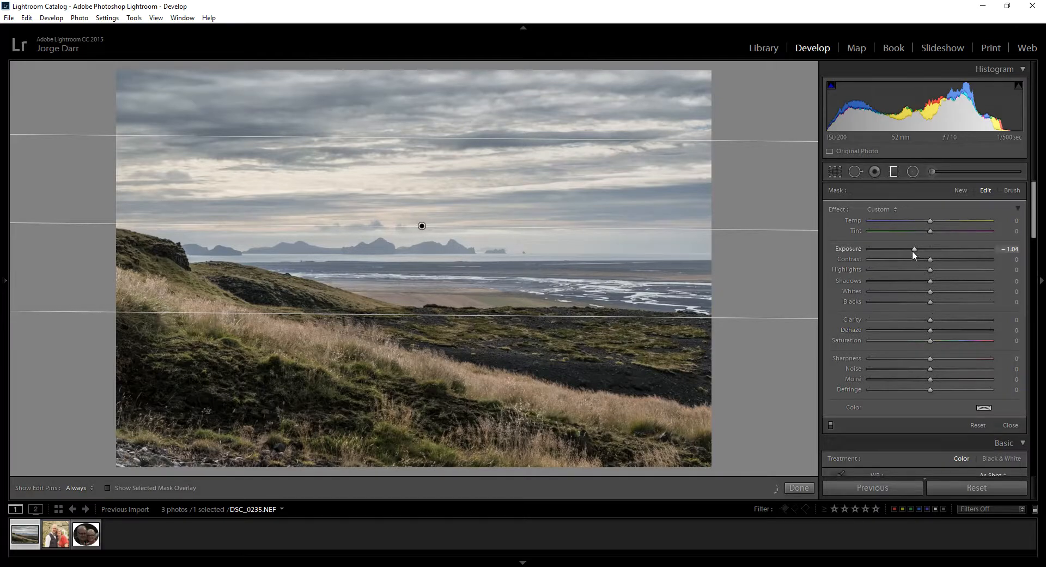
Step: Set the sky filter's Exposure to -1.29 and Dehaze to 21, and shift it slightly down onto the horizon
drag(910, 250, 910, 250)
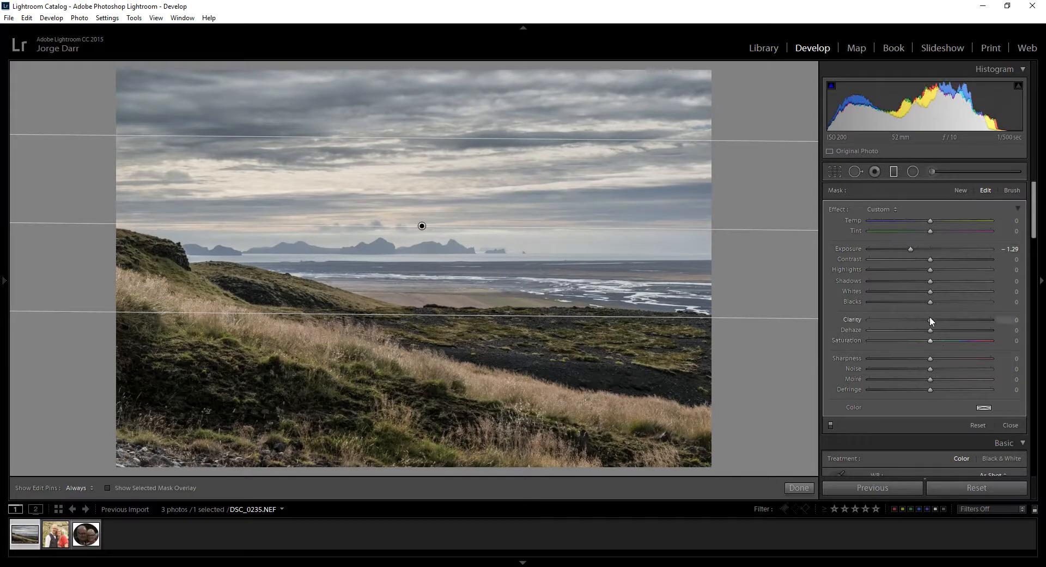
drag(934, 331, 938, 330)
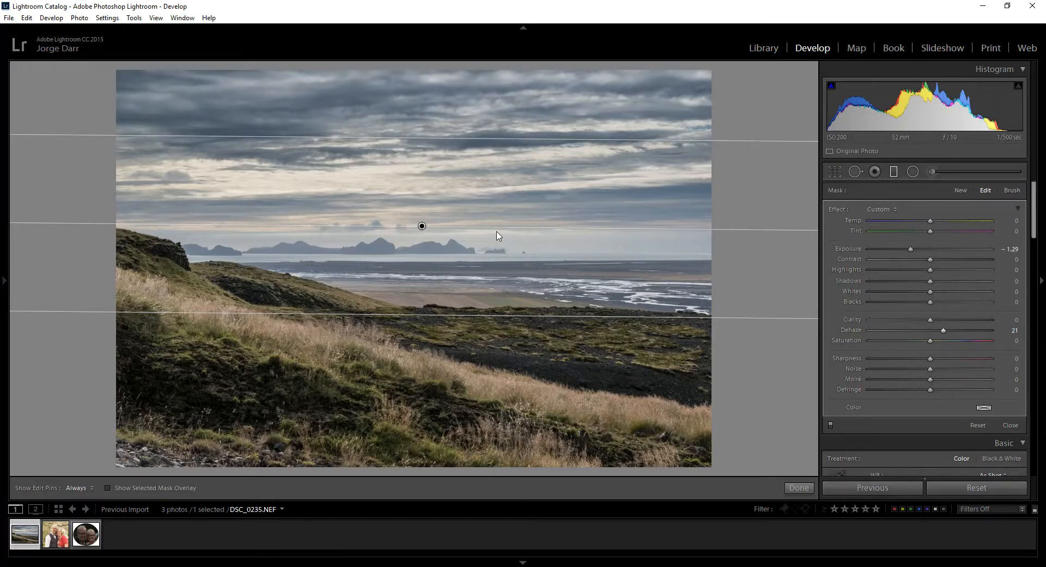
drag(419, 226, 424, 239)
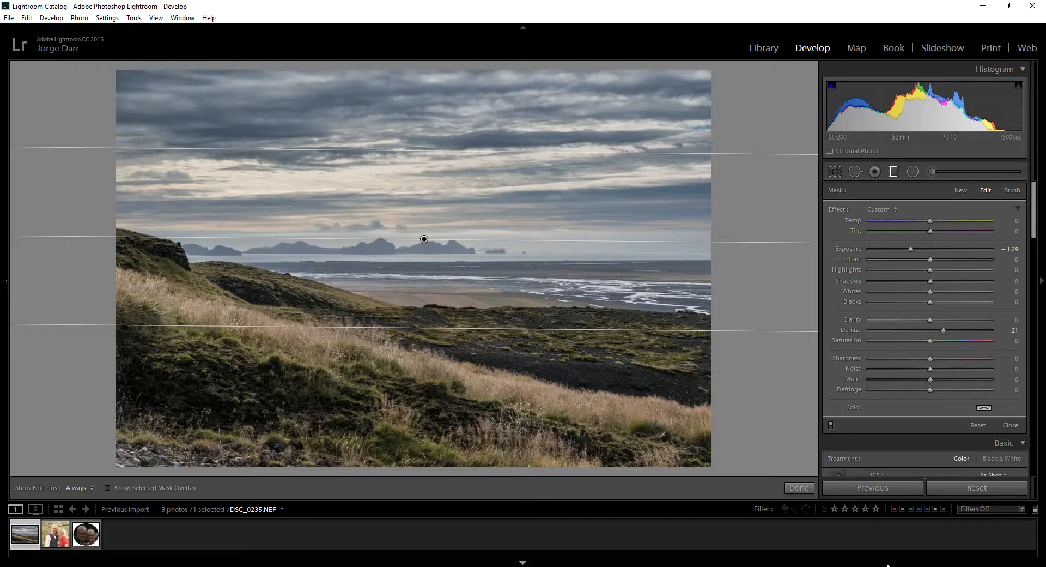
click(801, 488)
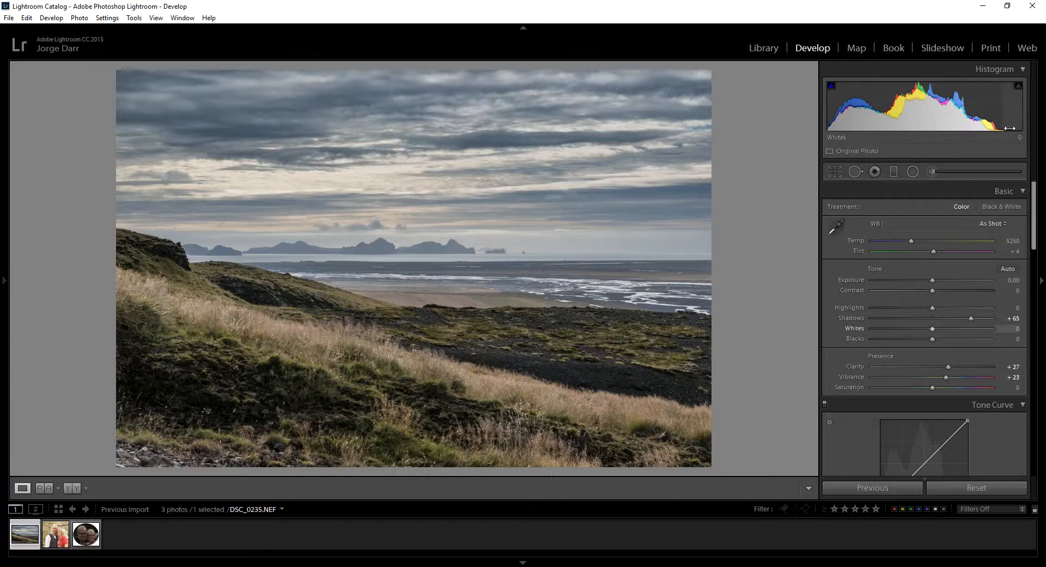
Step: Refine the photo's overall tone with Exposure +0.39, Contrast +33 and Blacks +14
mouse_move(934, 289)
mouse_down()
mouse_move(944, 290)
mouse_move(934, 280)
mouse_up()
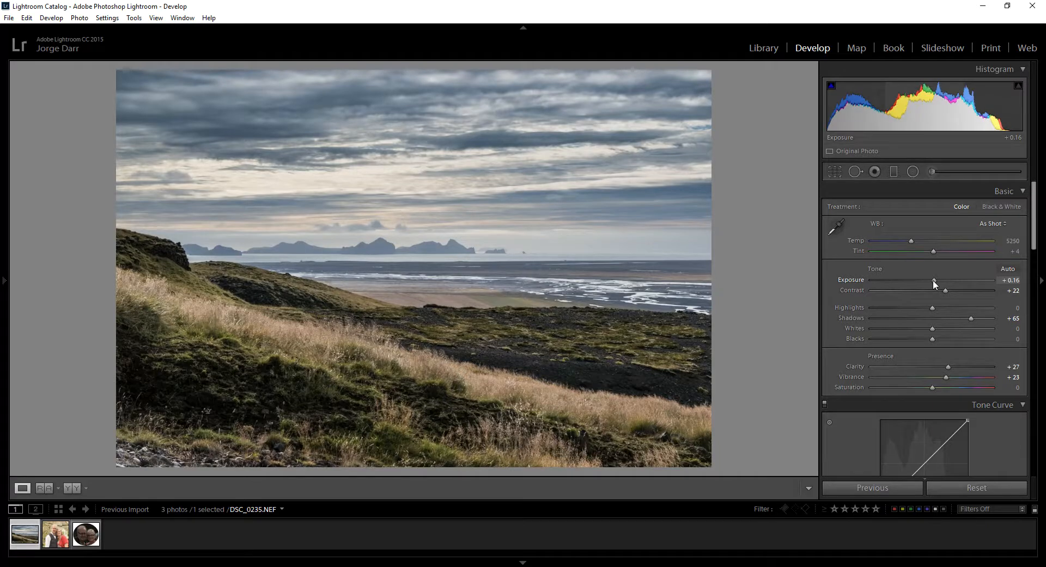
mouse_move(947, 288)
mouse_down()
mouse_move(956, 290)
mouse_move(937, 280)
mouse_up()
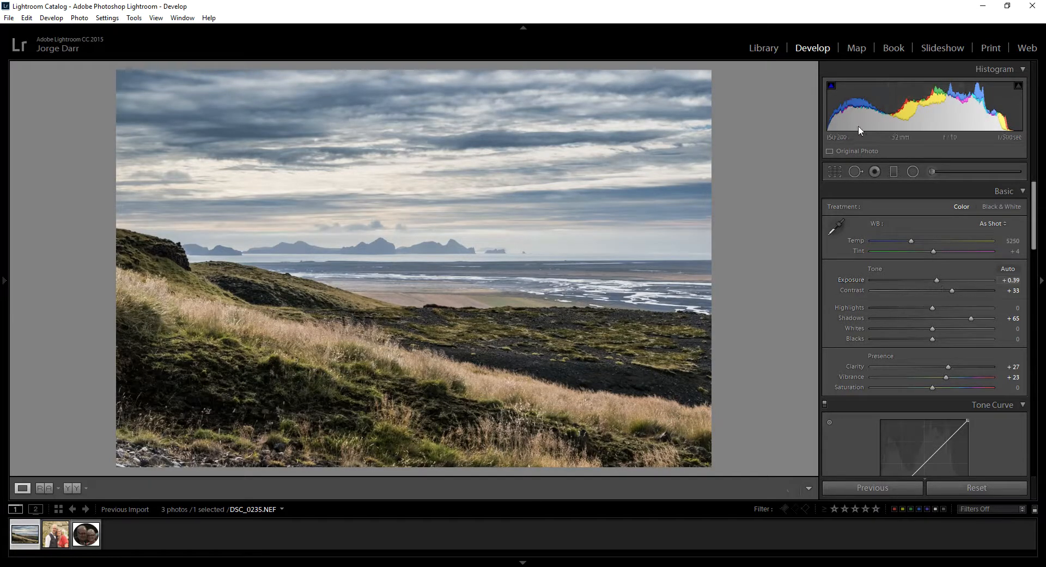
drag(836, 109, 849, 109)
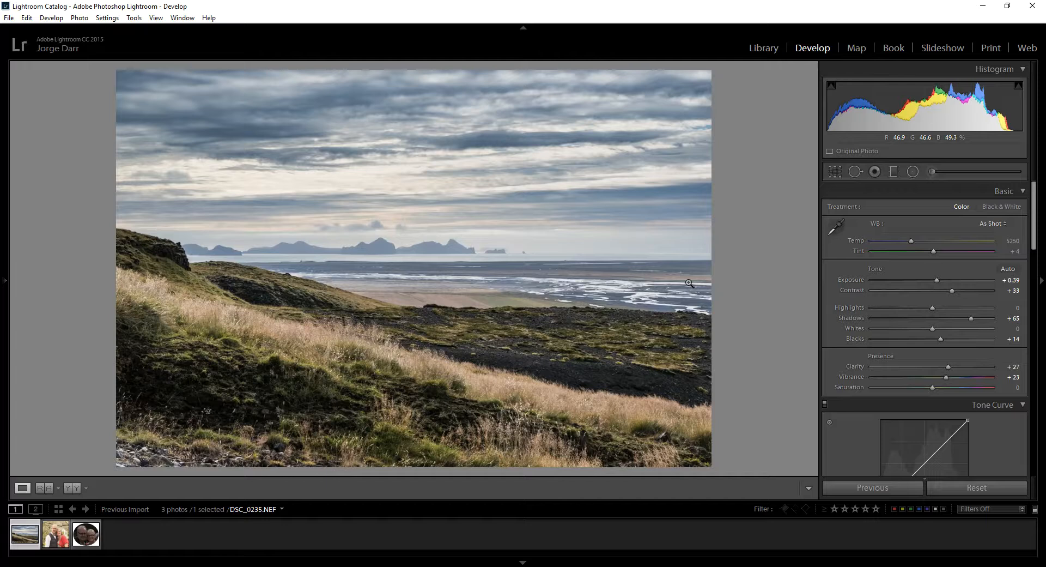
Step: Crop the photo tighter on all four sides, trimming the upper sky and the rocky foreground, and apply it
click(835, 171)
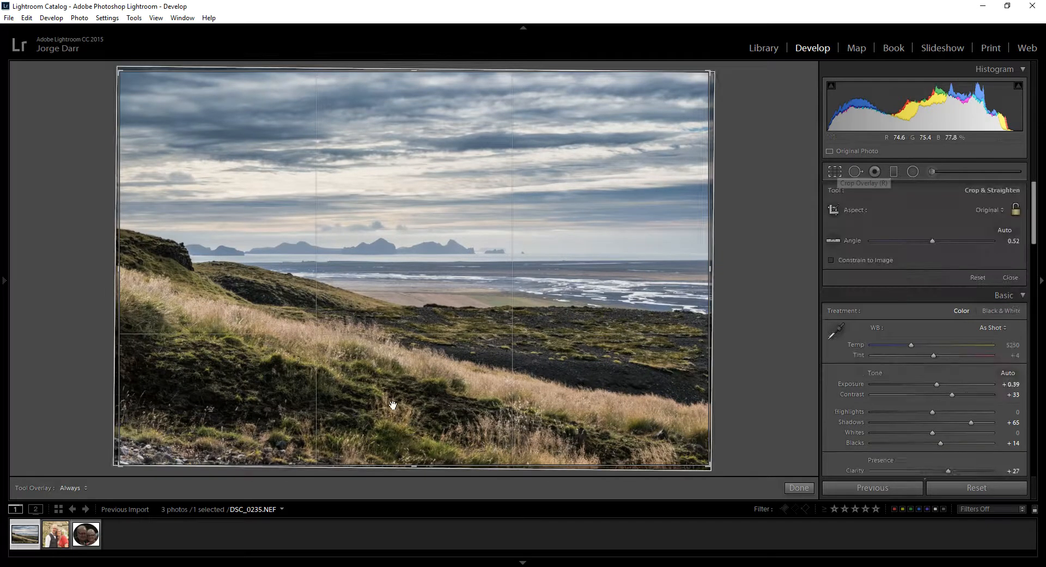
drag(414, 466, 413, 434)
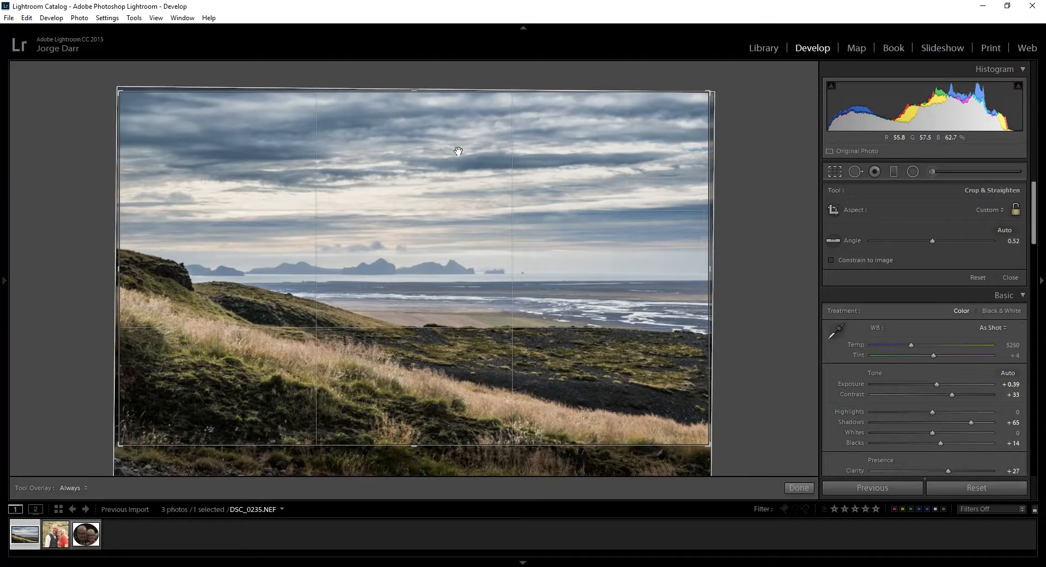
drag(412, 91, 413, 106)
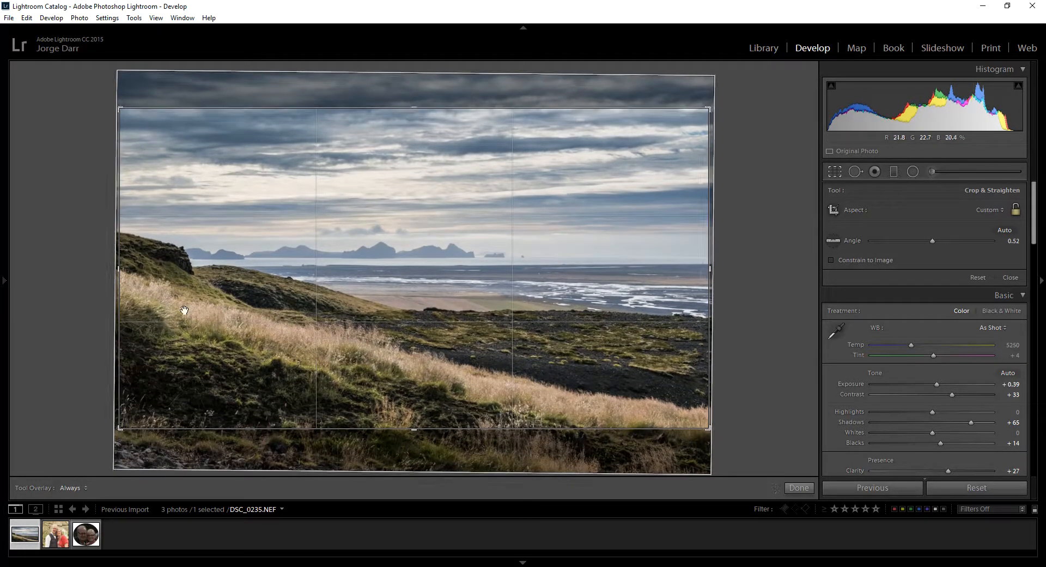
drag(117, 270, 127, 270)
drag(699, 271, 687, 272)
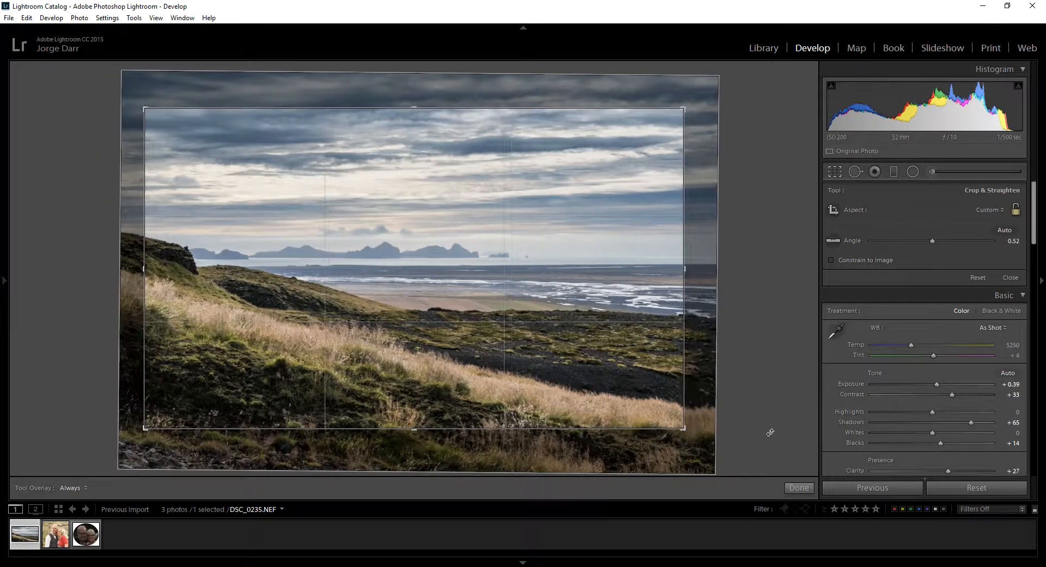
click(799, 488)
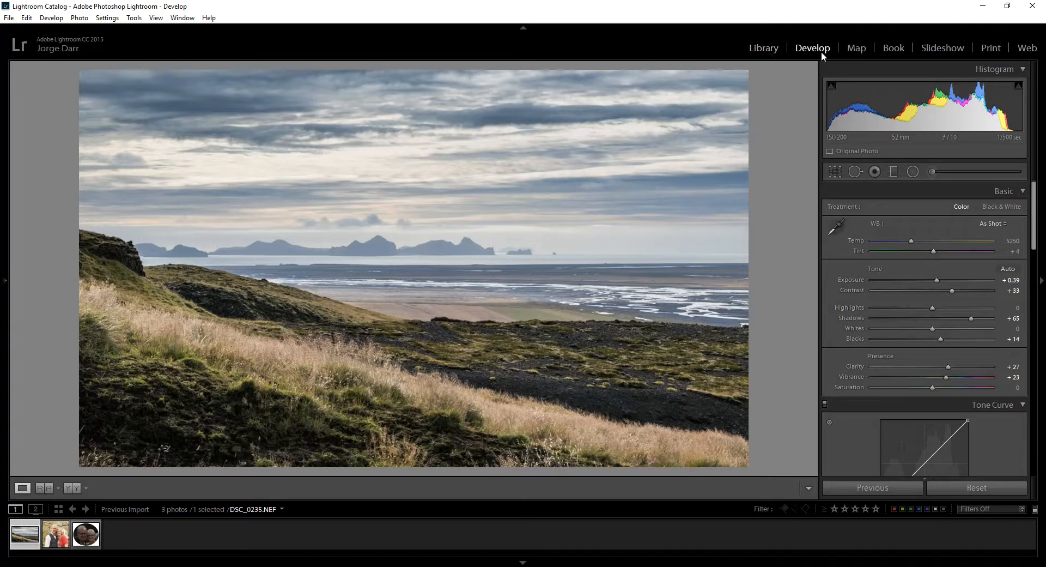
Step: Switch to the Library module and display the imported photos as a grid
click(763, 49)
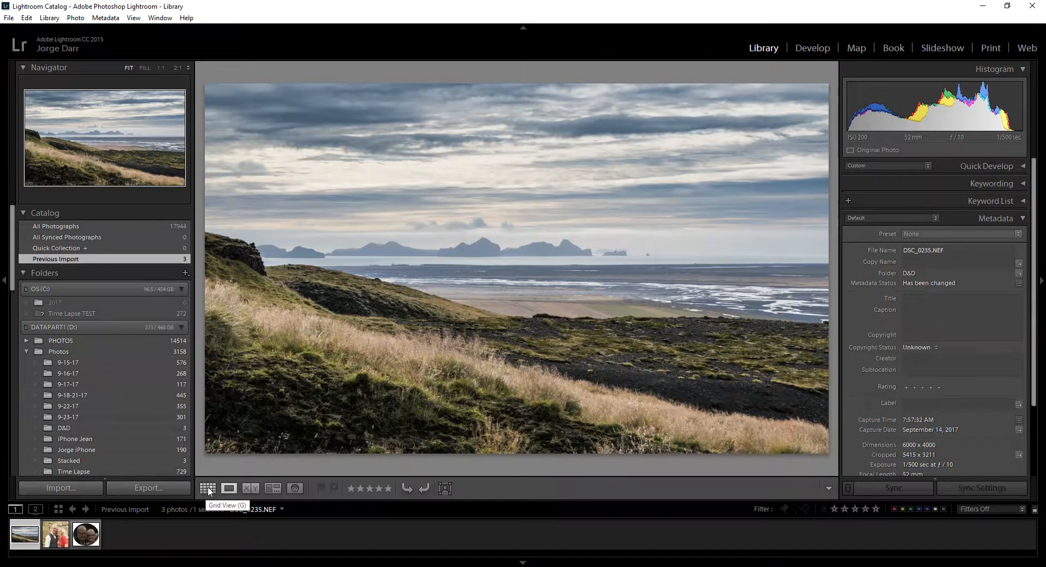
click(209, 489)
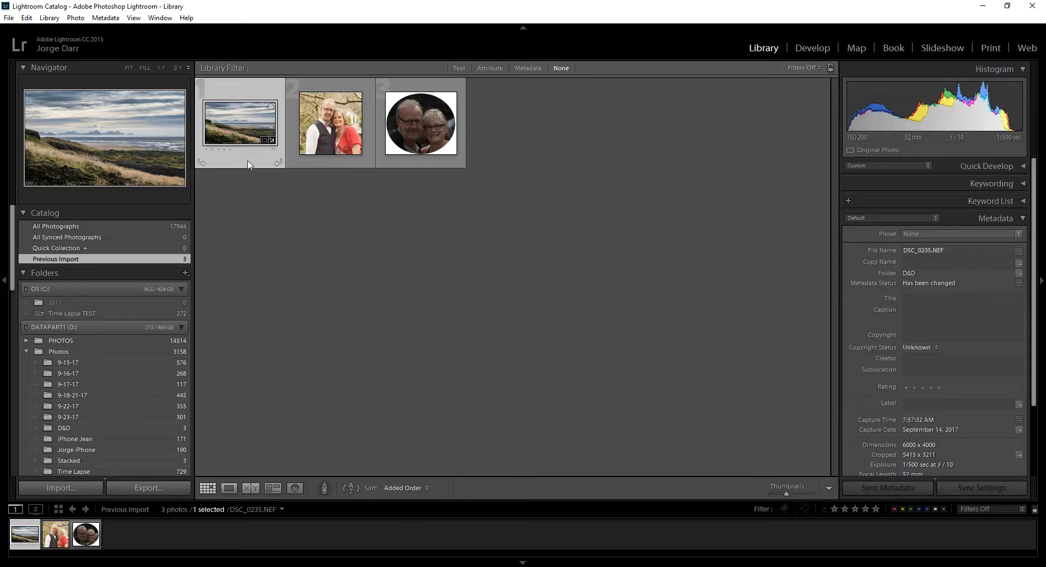
Step: Start exporting the selected landscape photo to the hard drive and enable a watermark in the export settings
click(175, 482)
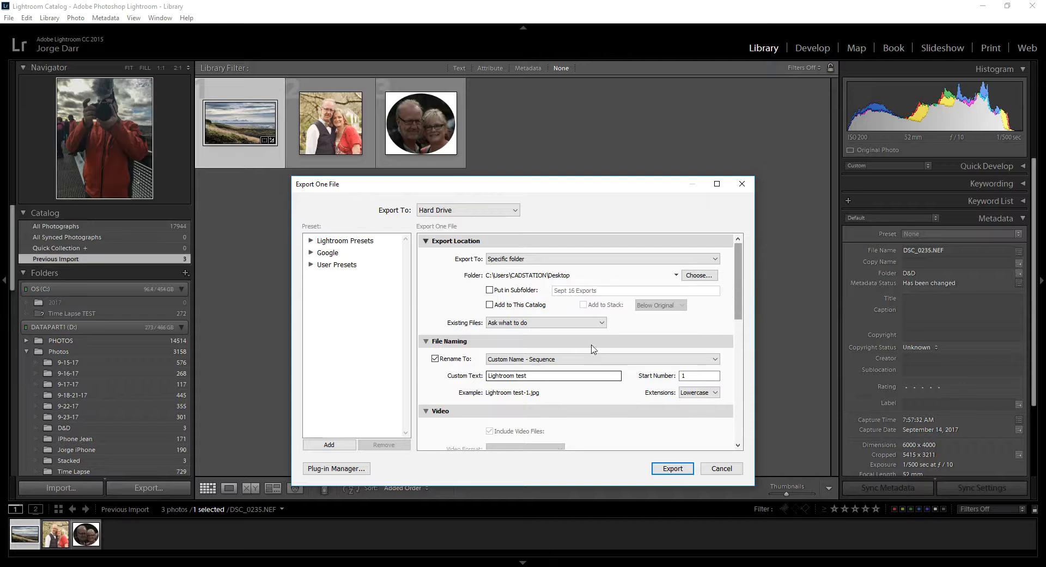
drag(739, 317, 754, 448)
click(426, 386)
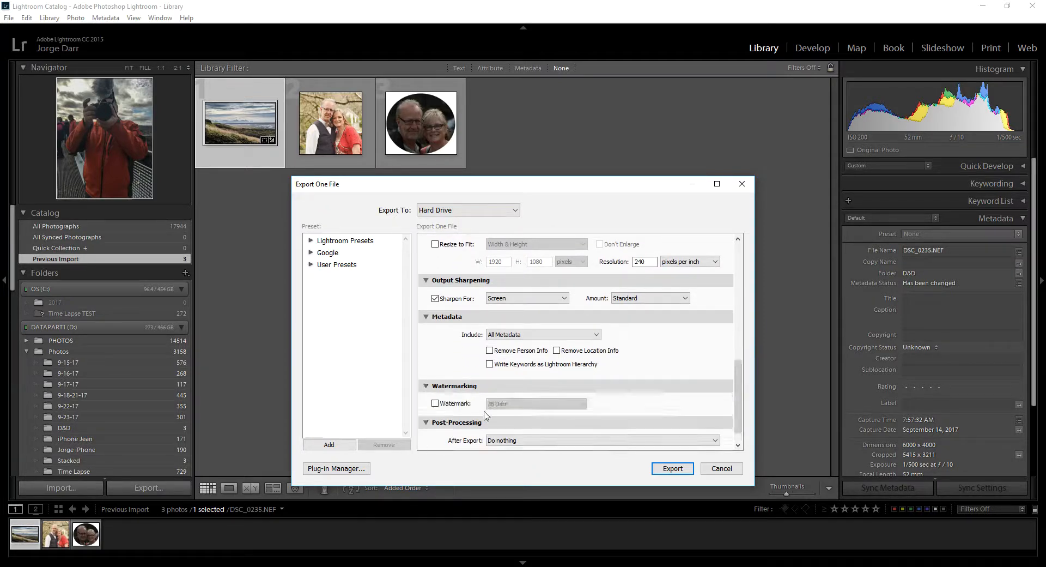
click(435, 405)
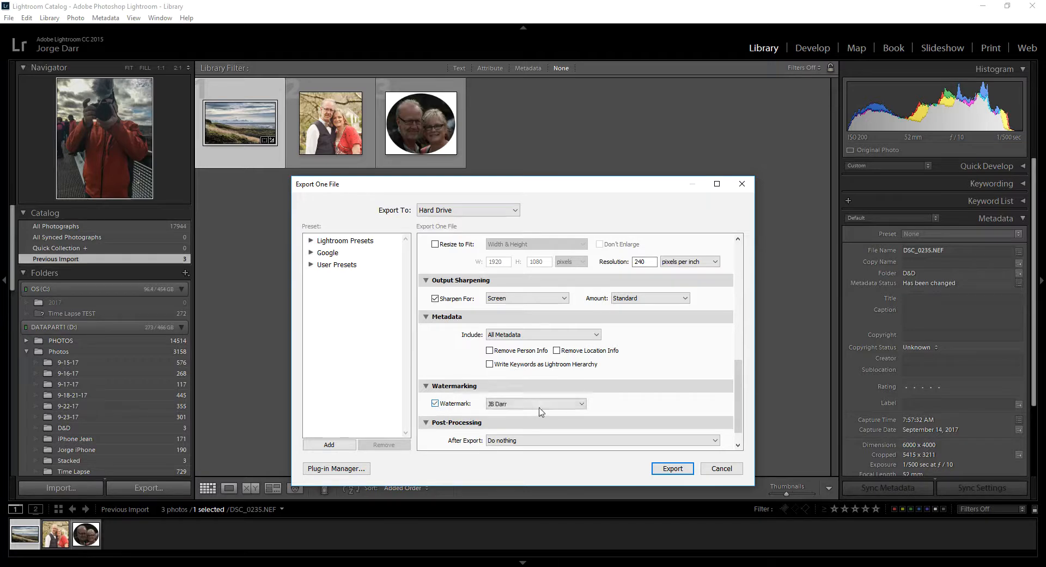
Step: Edit the watermark text, replacing the name after "Copyright 2017" with the new copyright holder's name, and set its color to light gray (80%)
click(570, 404)
click(525, 473)
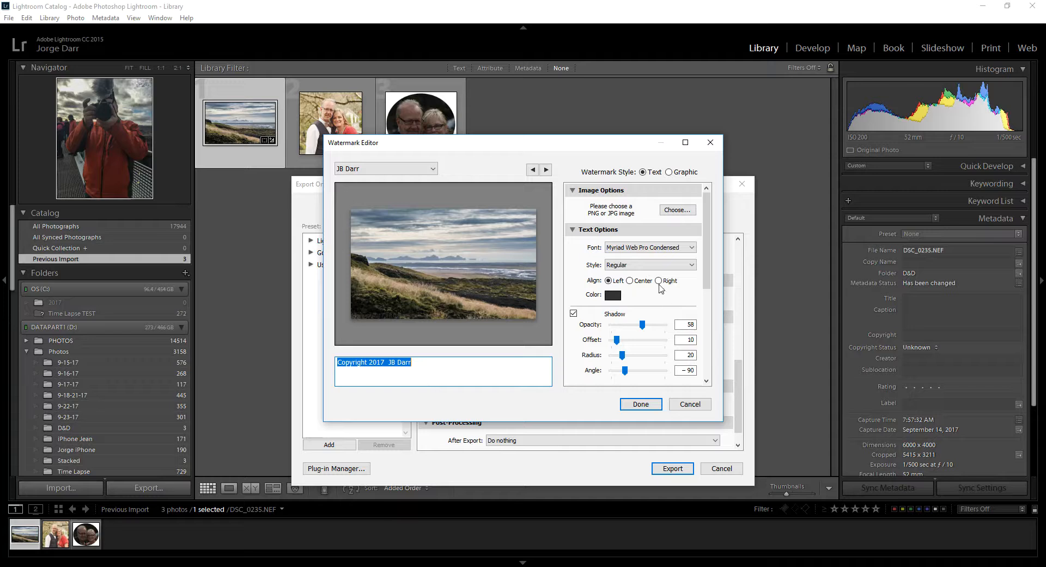
drag(389, 363, 432, 366)
text(DS Cole)
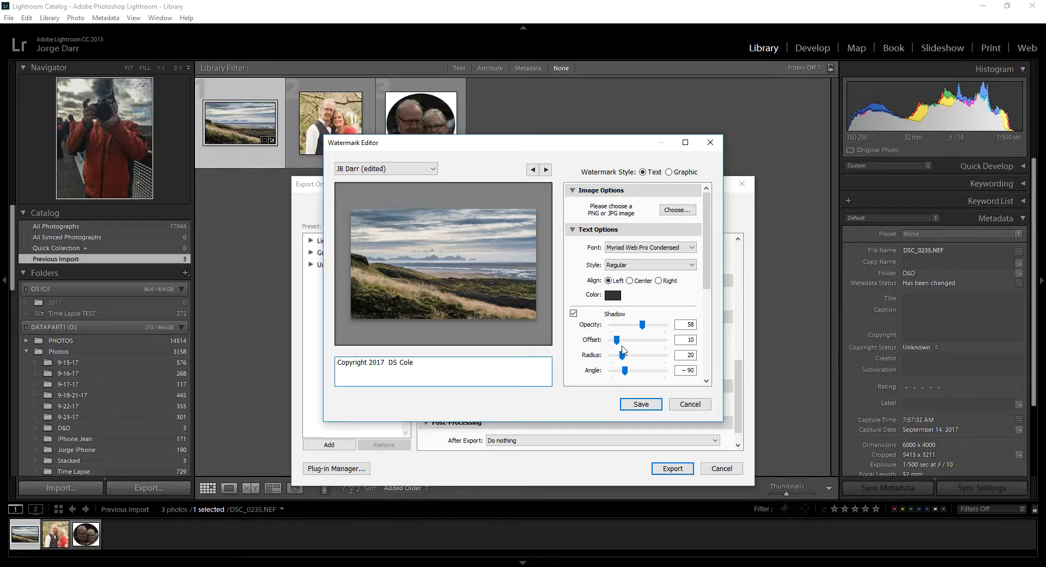
click(613, 294)
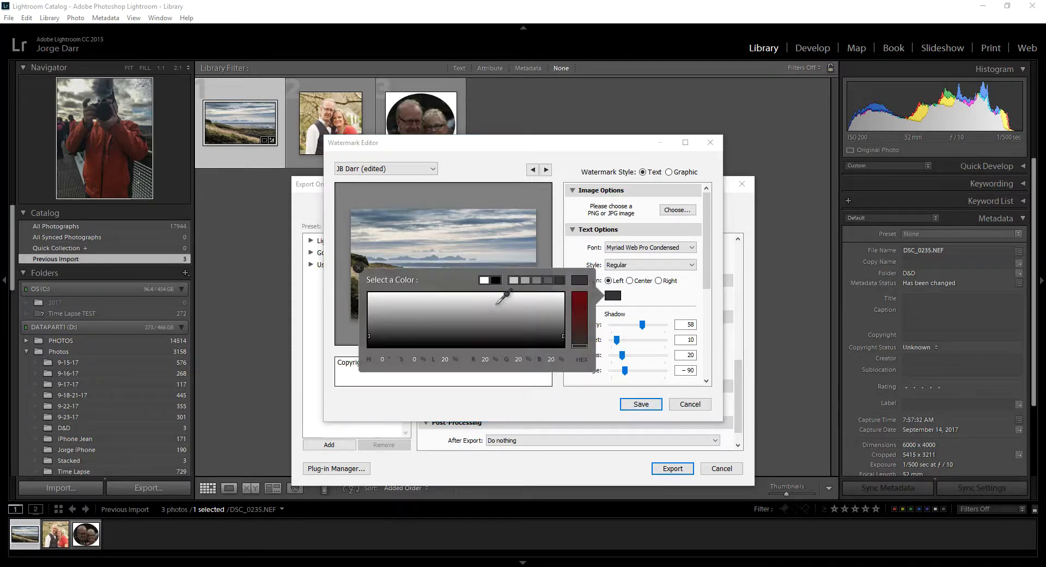
click(514, 280)
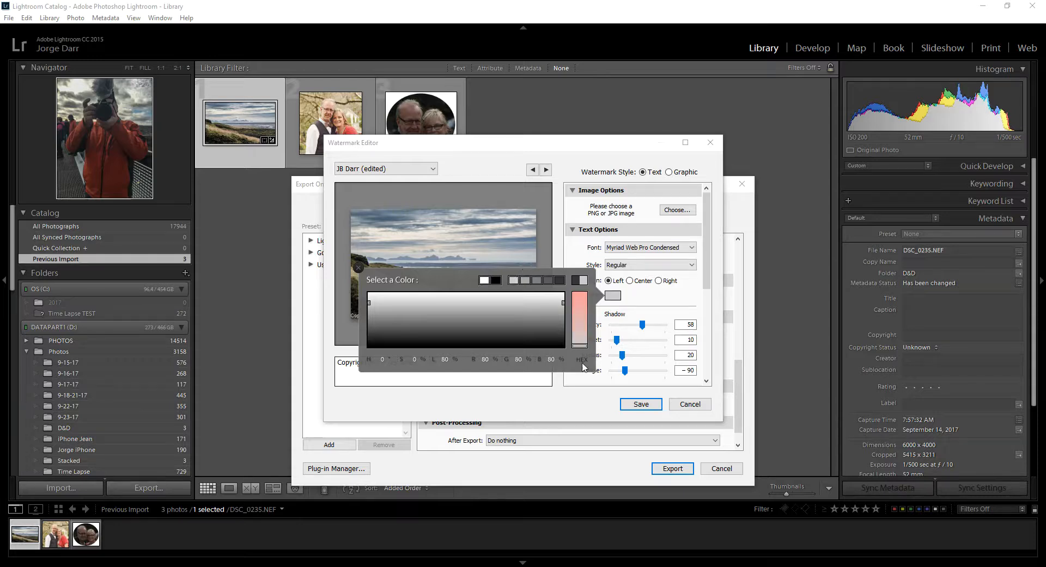
Step: Save the edited watermark as a new preset named DSC
click(639, 405)
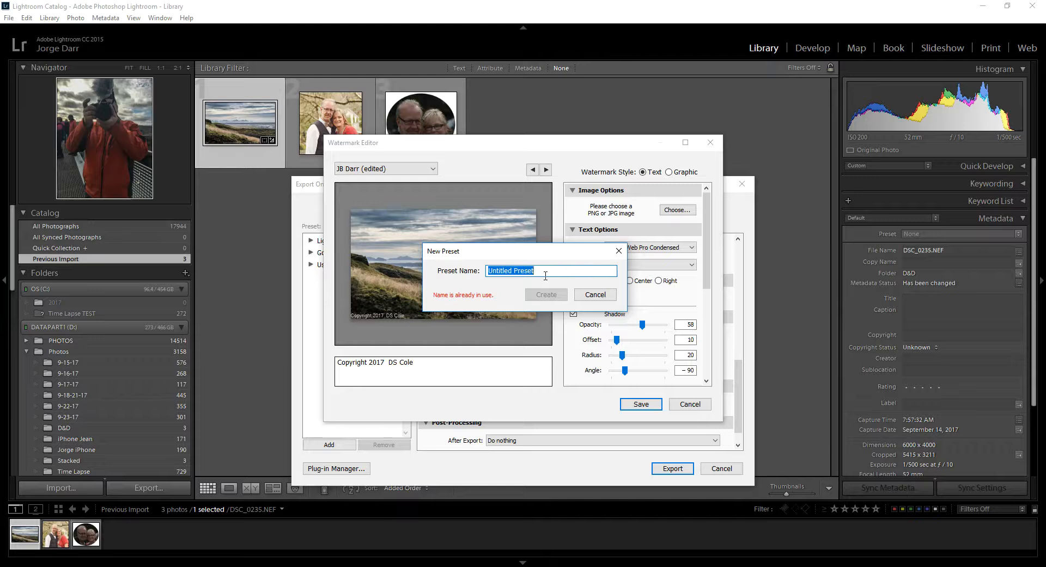
text(DSC)
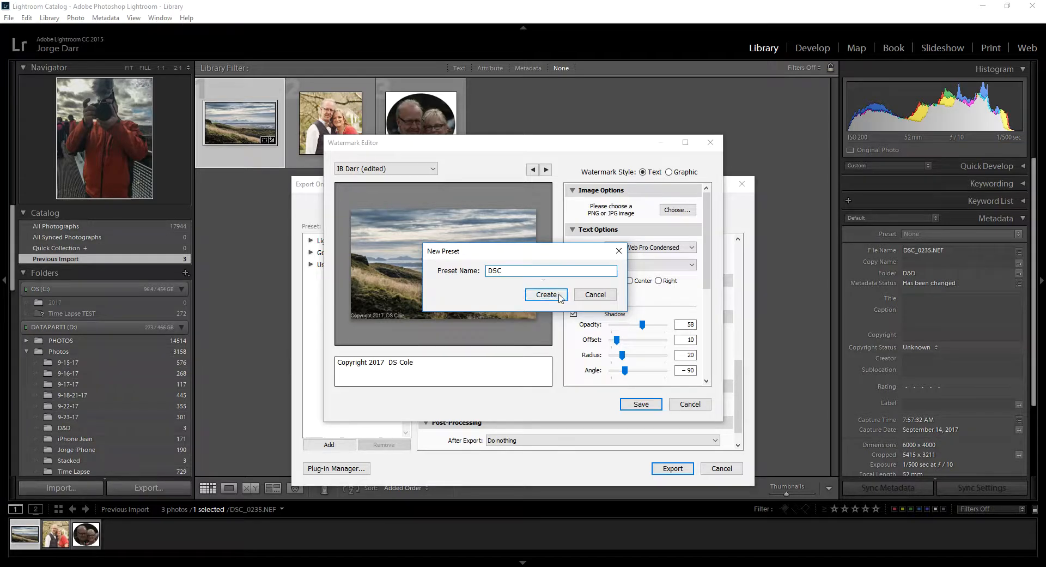
click(544, 295)
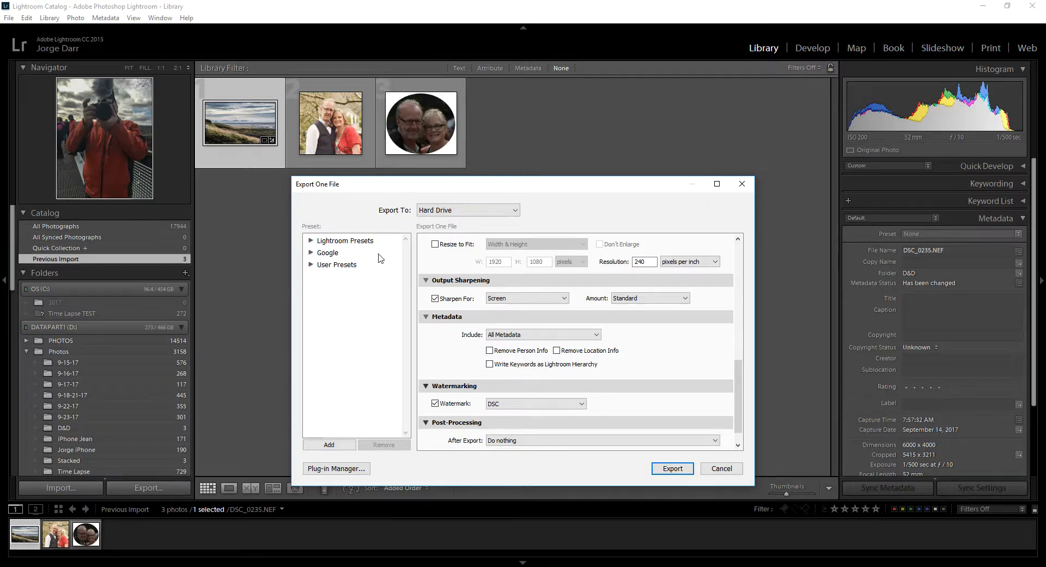
Step: Export the watermarked photo to the desktop, overwriting the existing Lightroom test-1.jpg
click(679, 469)
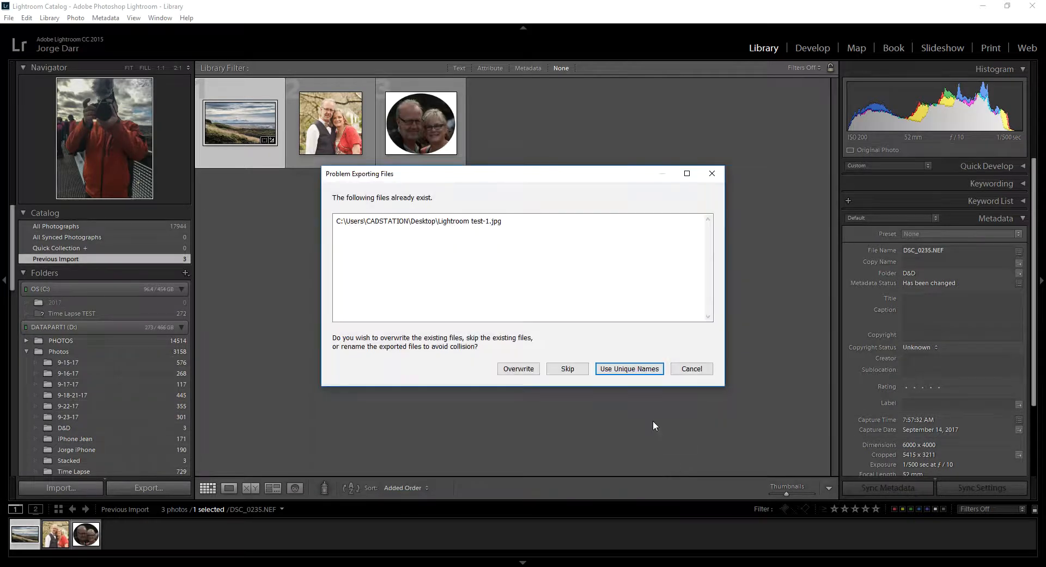
click(518, 368)
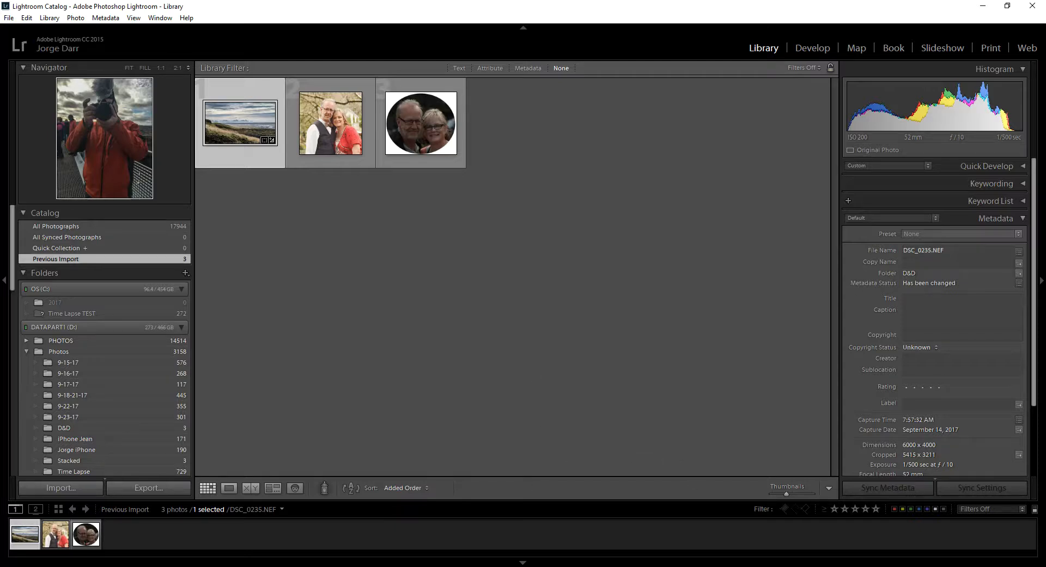
Step: Show the Windows desktop and open the exported Lightroom test-1.jpg in Photos
right_click(794, 566)
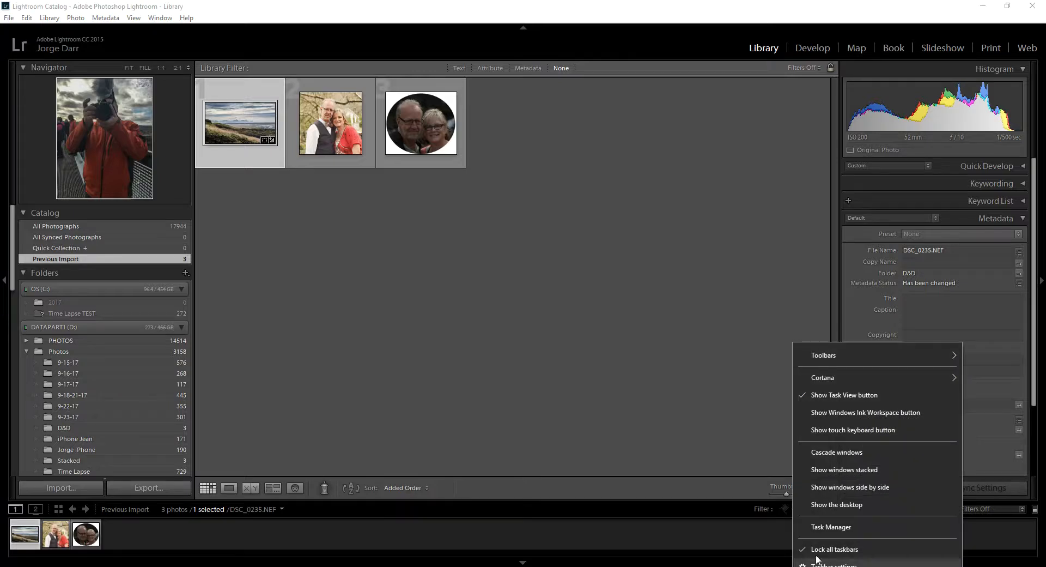
click(830, 505)
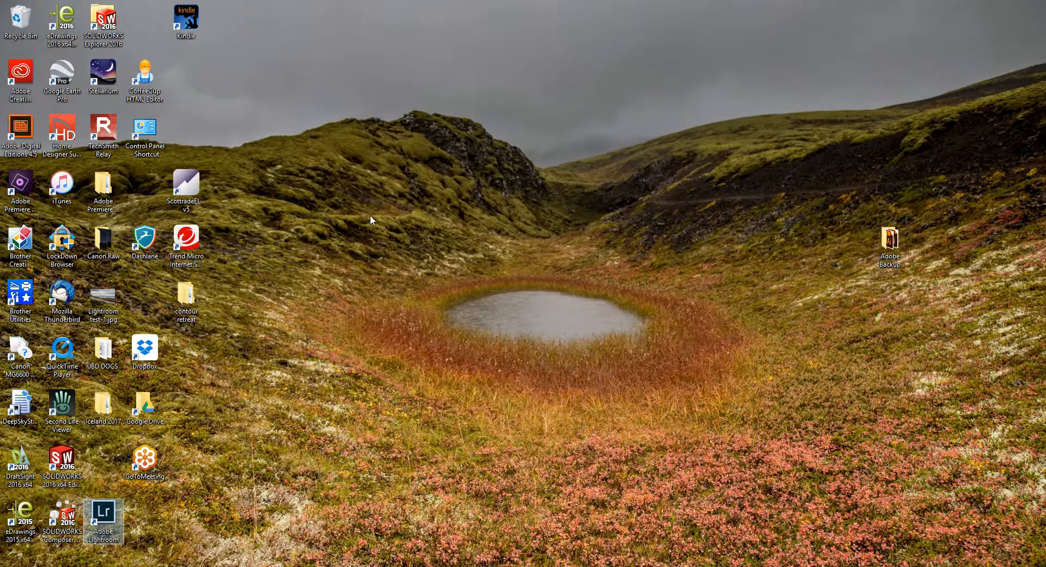
click(99, 299)
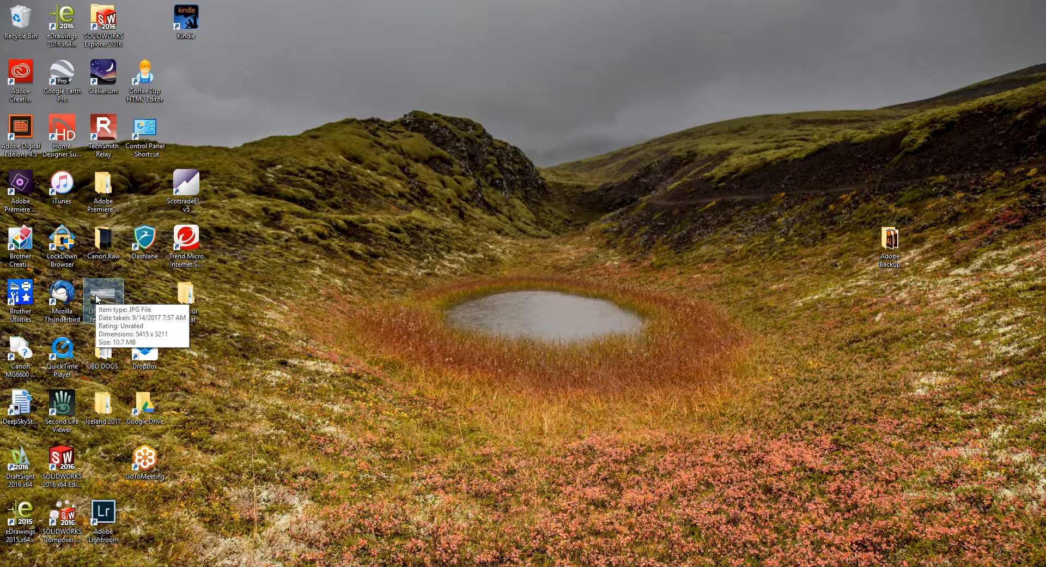
double_click(97, 299)
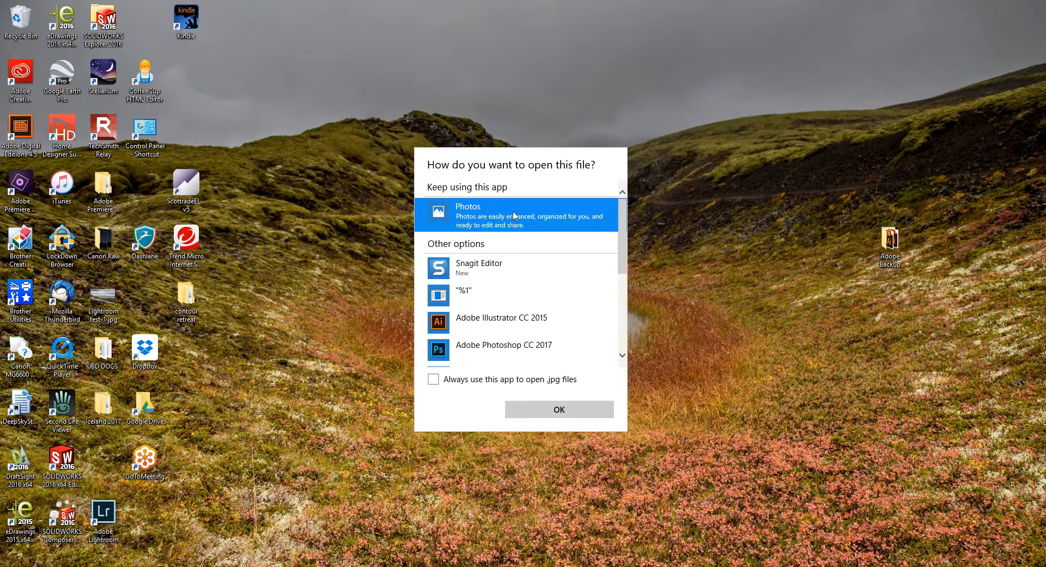
click(587, 415)
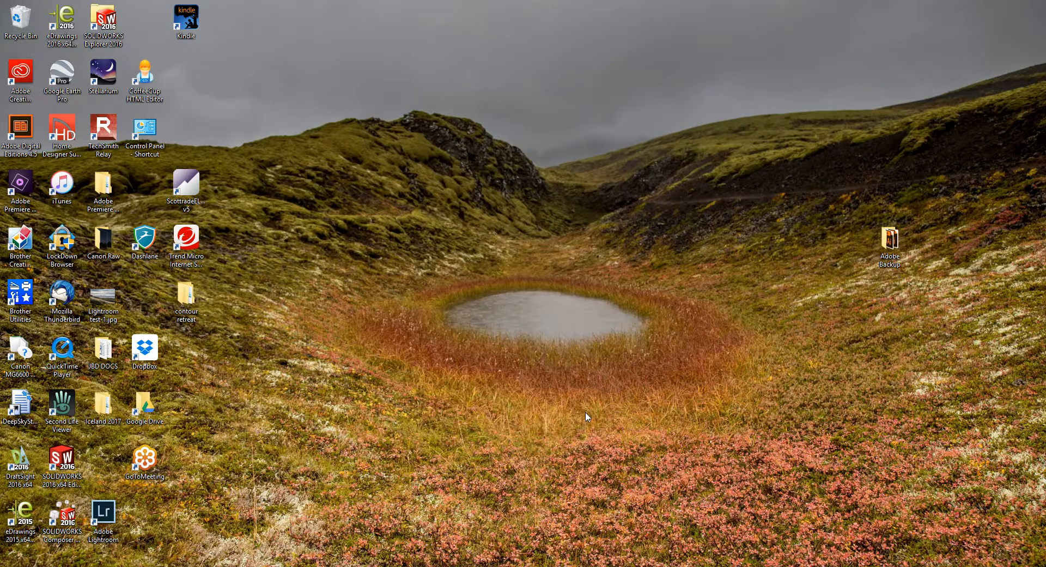